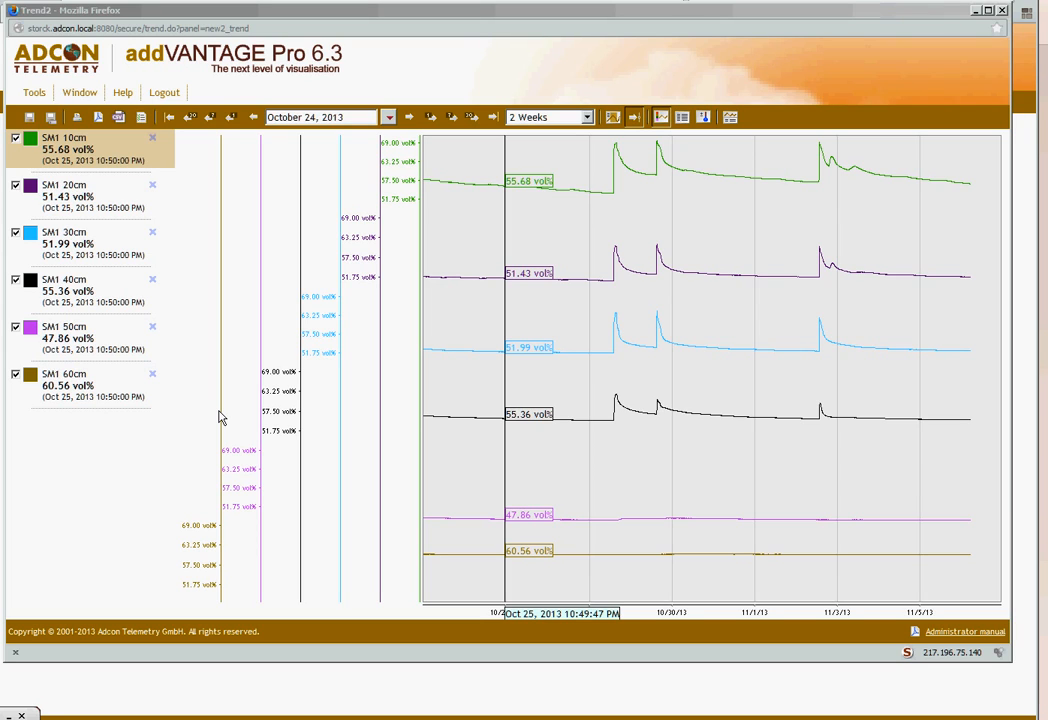
# In the trend options, put the SM1 40cm, 50cm and 60cm tags in automatic scale group 2.
pyautogui.rightClick(452, 392)
pyautogui.click(482, 428)
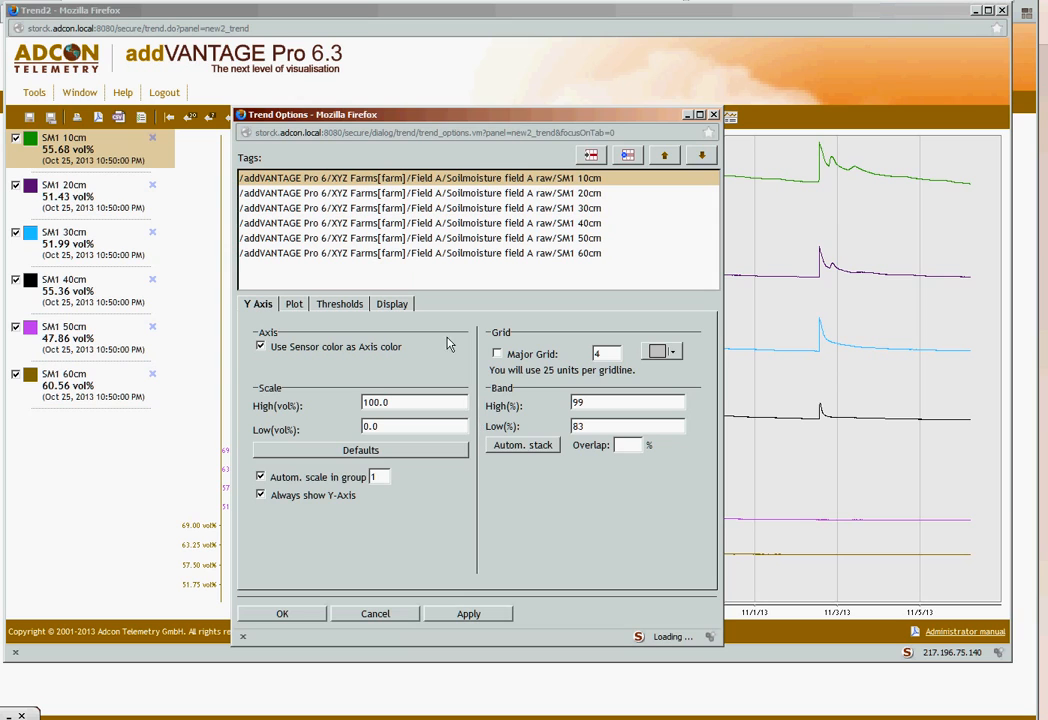
pyautogui.keyDown('shift'); pyautogui.click(391, 208); pyautogui.keyUp('shift')
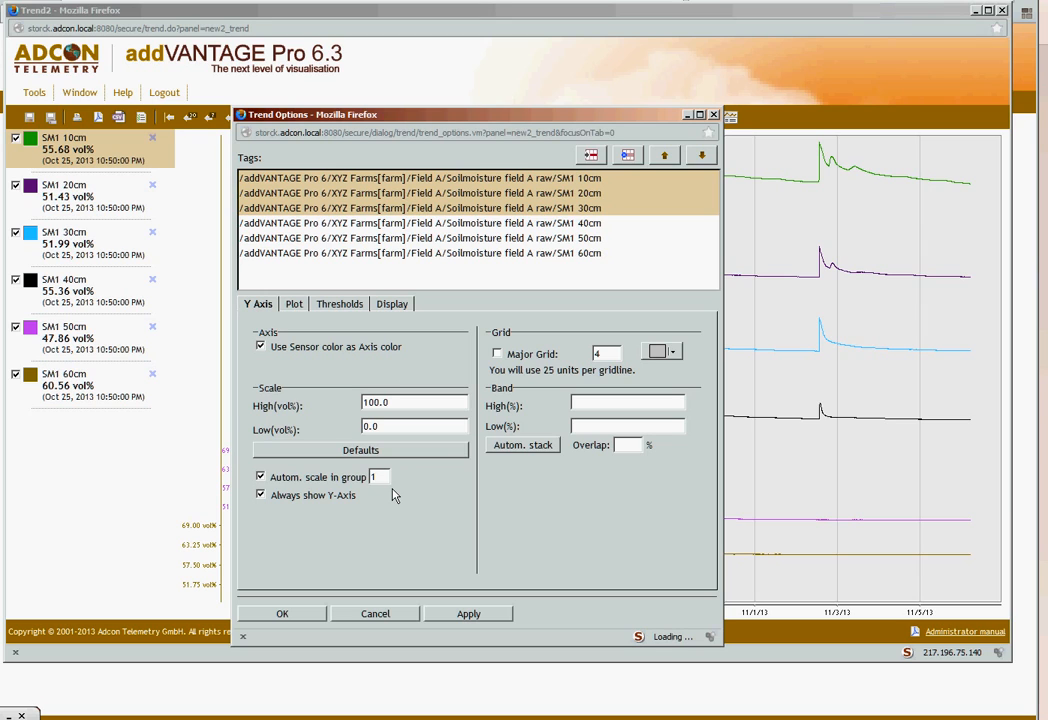
pyautogui.click(310, 223)
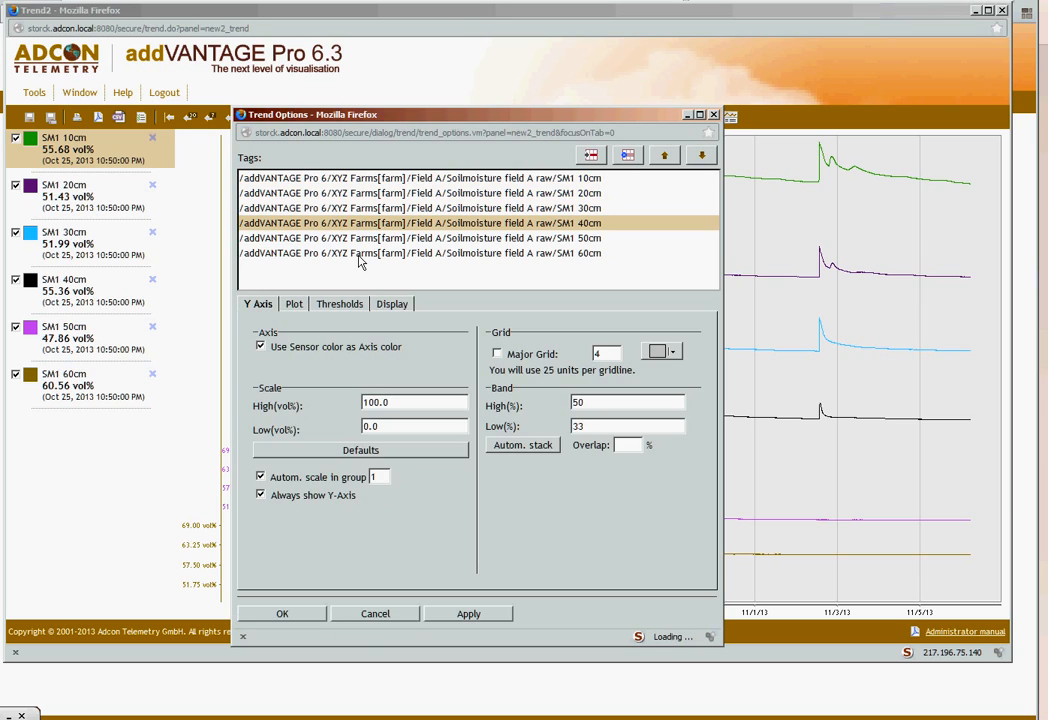
pyautogui.keyDown('shift'); pyautogui.click(360, 253); pyautogui.keyUp('shift')
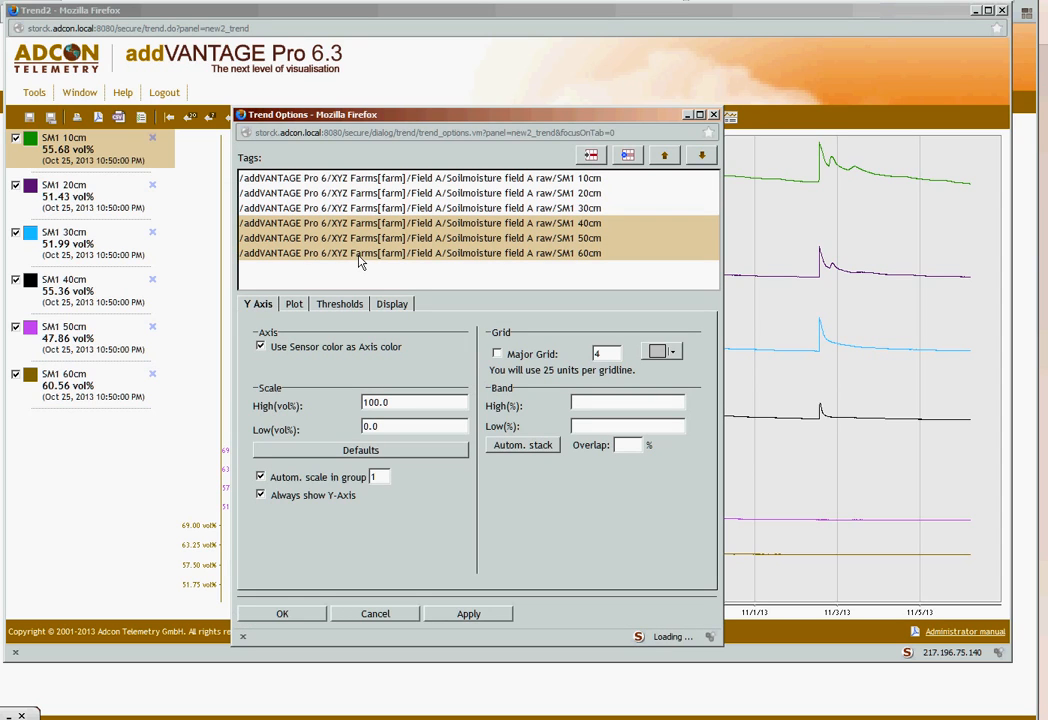
pyautogui.doubleClick(386, 479)
pyautogui.write('2')
pyautogui.click(322, 615)
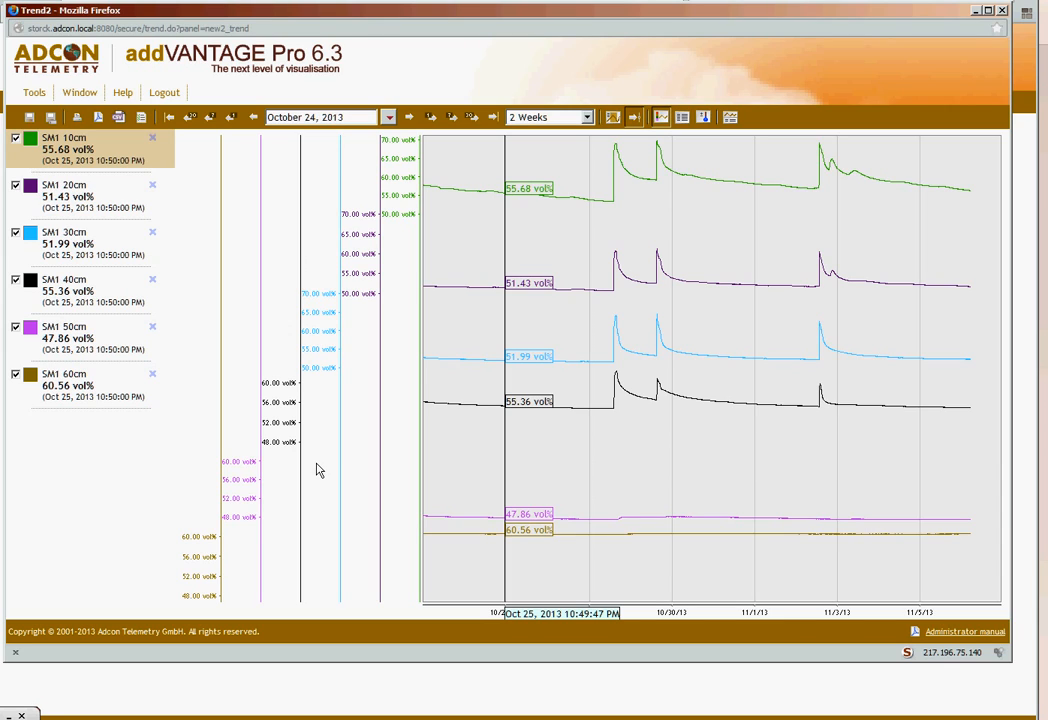
# Automatically stack the bands of all six SM1 soil moisture tags with a 50% overlap.
pyautogui.rightClick(470, 436)
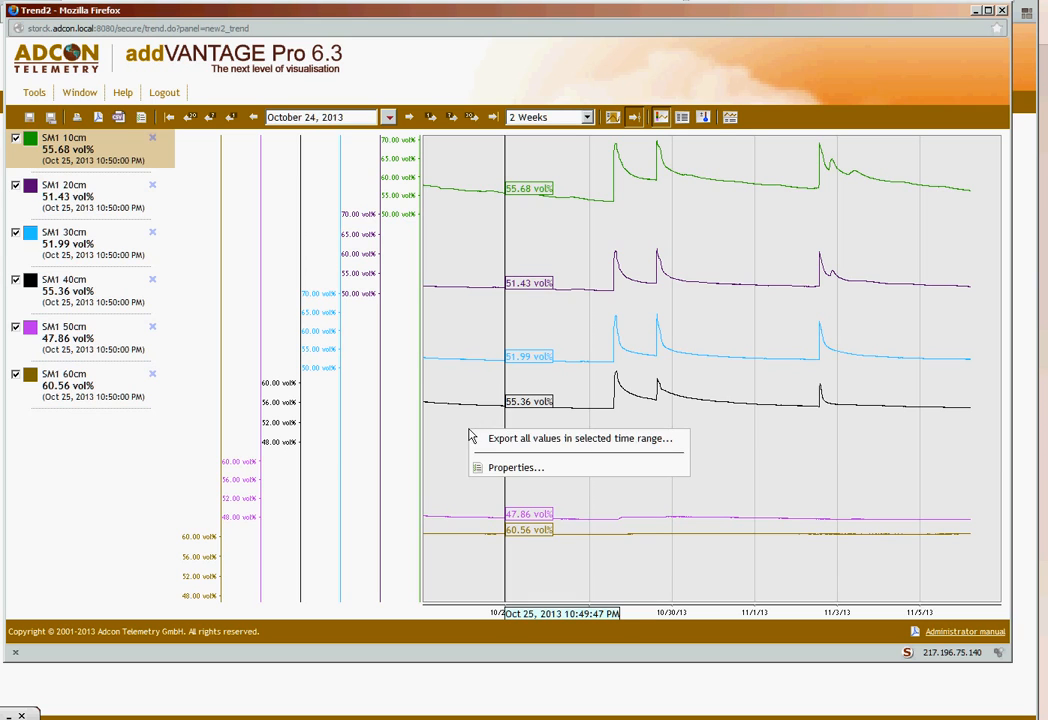
pyautogui.click(499, 467)
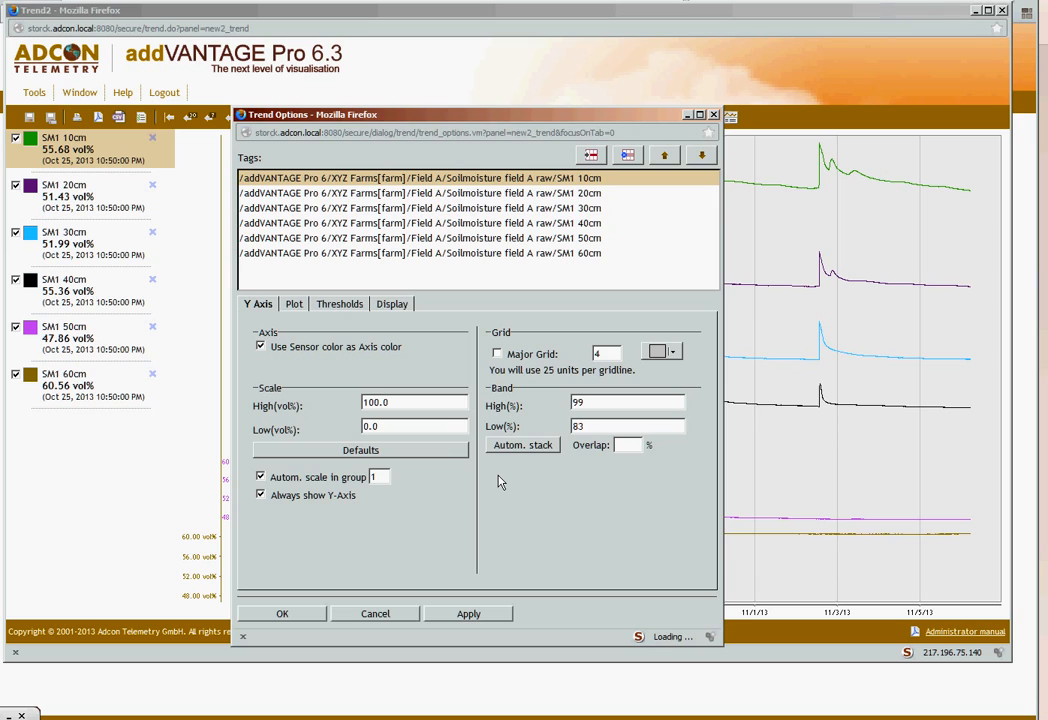
pyautogui.keyDown('shift'); pyautogui.click(405, 256); pyautogui.keyUp('shift')
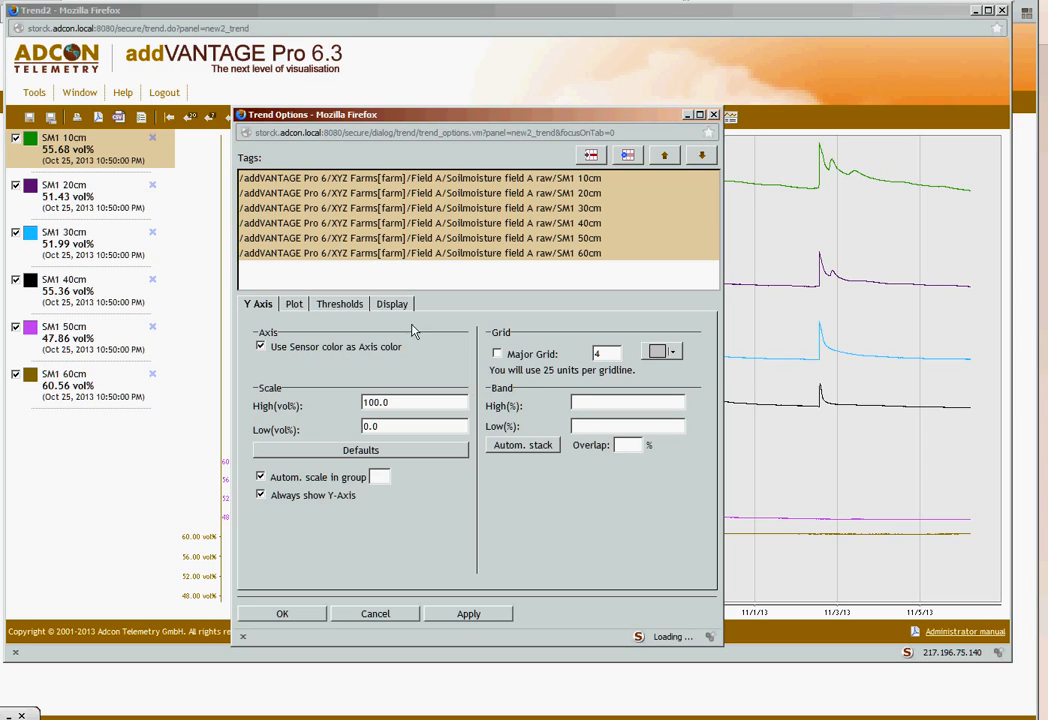
pyautogui.click(633, 449)
pyautogui.write('50')
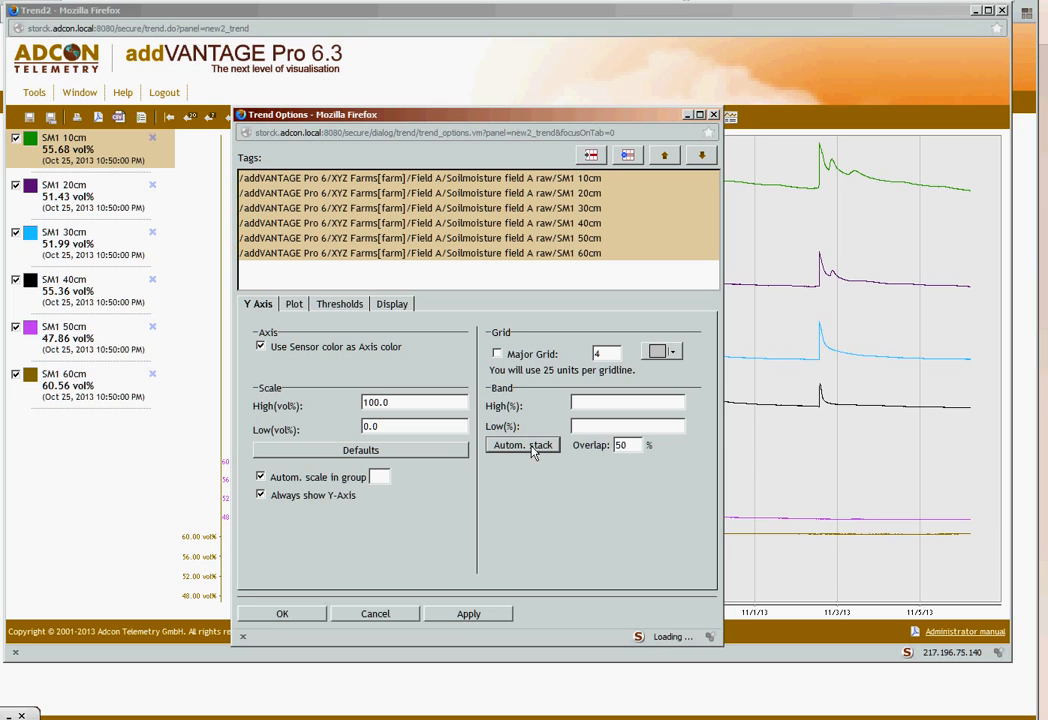
pyautogui.click(285, 616)
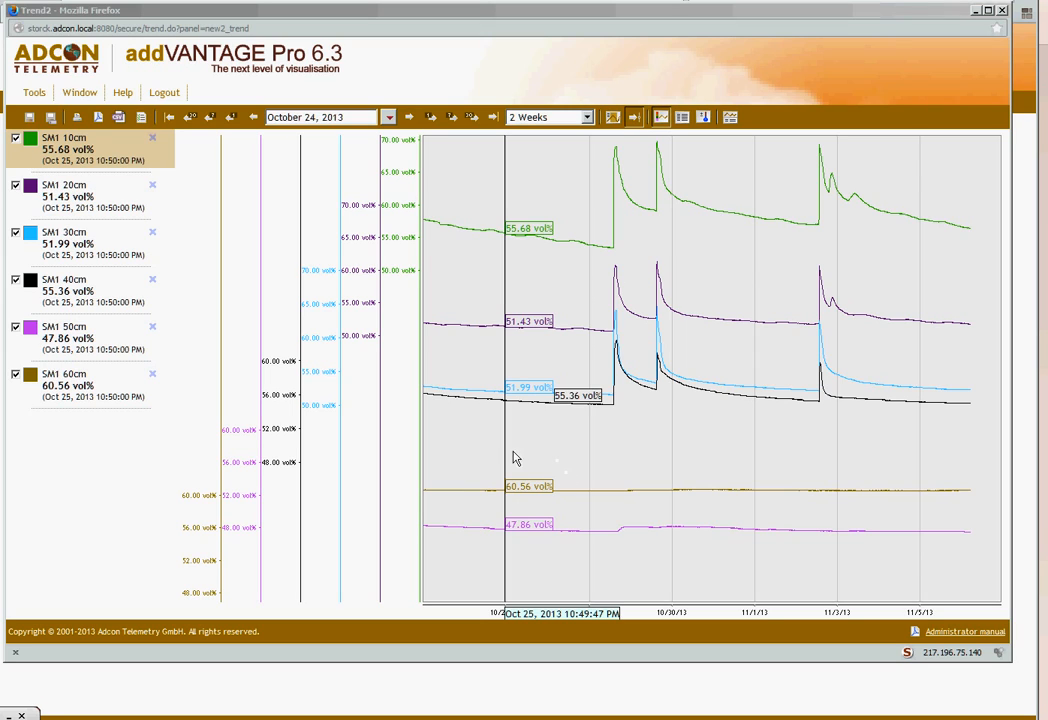
# Automatically stack the SM1 10cm, 20cm and 30cm tags with a band low of 40% and an 80% overlap.
pyautogui.rightClick(483, 433)
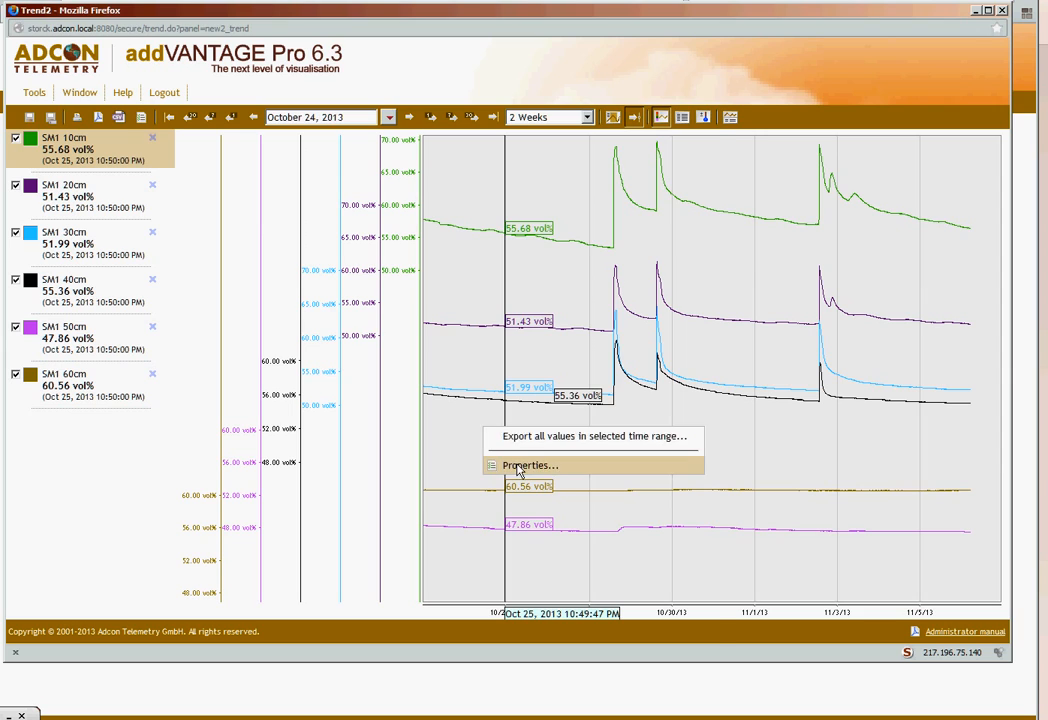
pyautogui.click(497, 462)
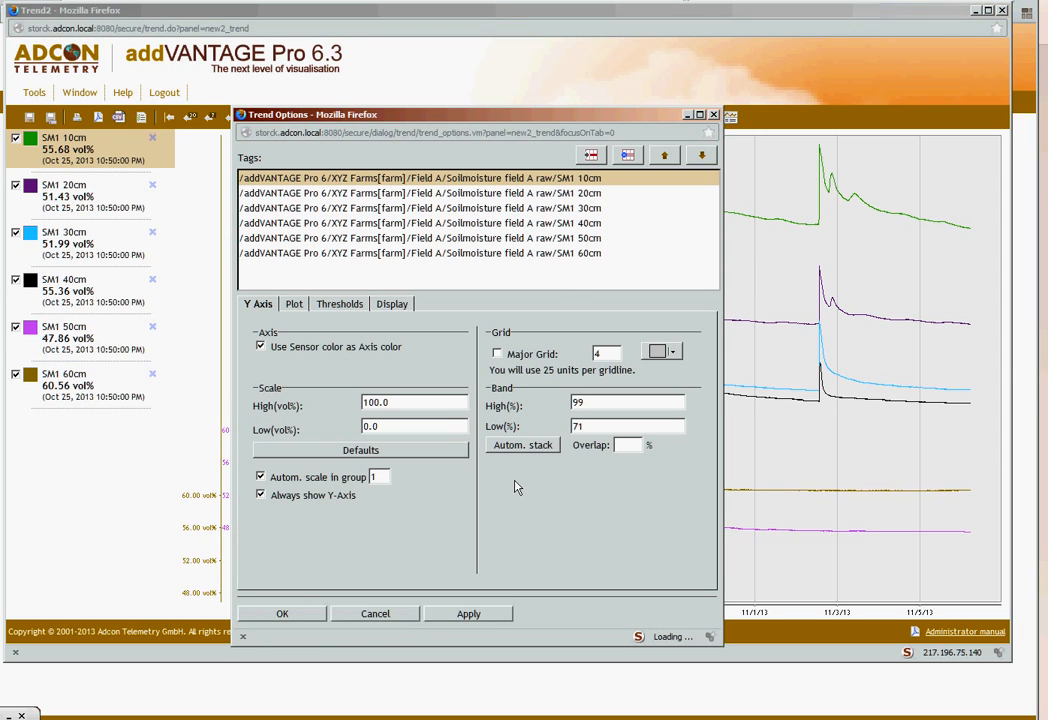
pyautogui.keyDown('shift'); pyautogui.click(352, 210); pyautogui.keyUp('shift')
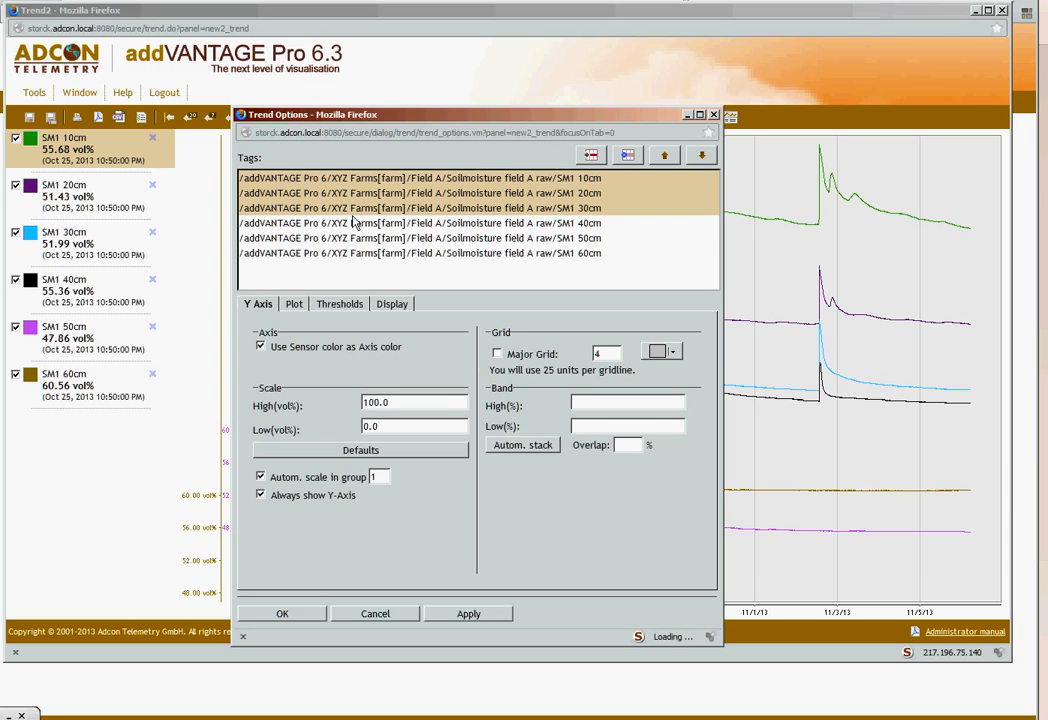
pyautogui.click(580, 427)
pyautogui.write('40')
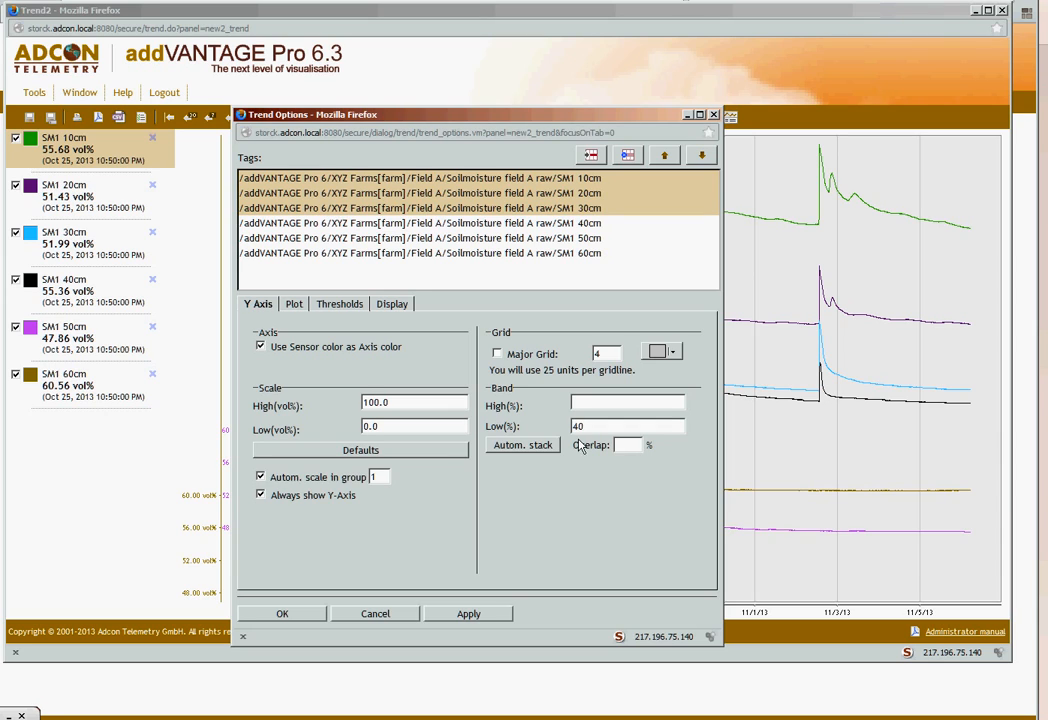
pyautogui.click(626, 446)
pyautogui.write('80')
pyautogui.click(521, 448)
# Automatically stack the SM1 40cm, 50cm and 60cm tags with a band high of 30% and an 80% overlap, and accept the trend options.
pyautogui.click(450, 224)
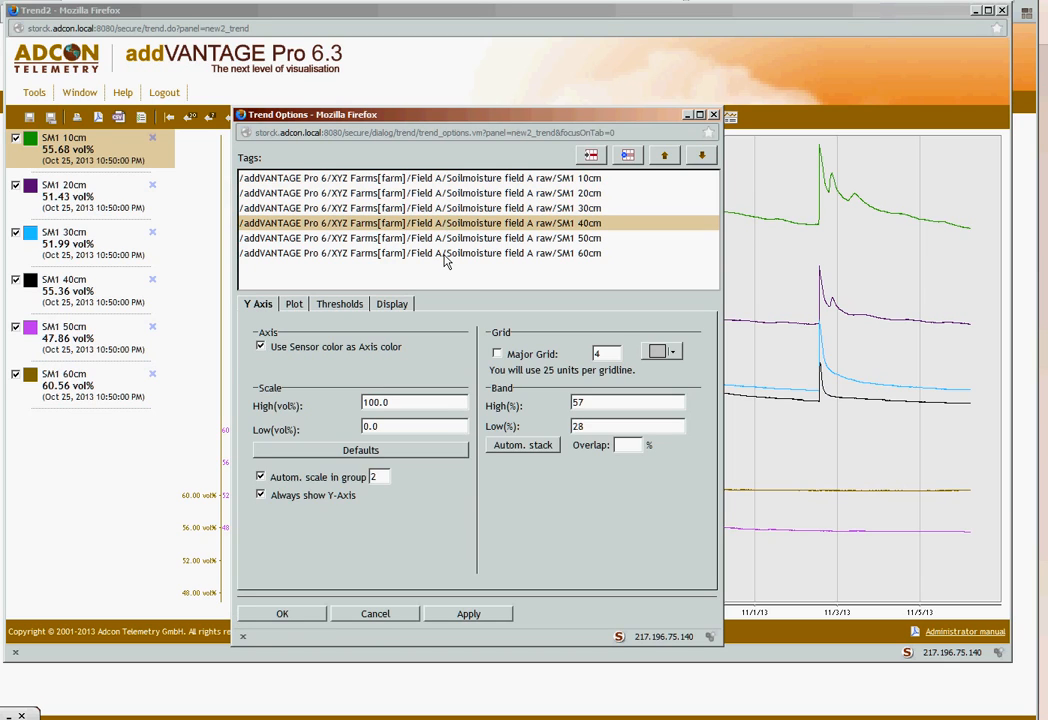
pyautogui.keyDown('shift'); pyautogui.click(446, 254); pyautogui.keyUp('shift')
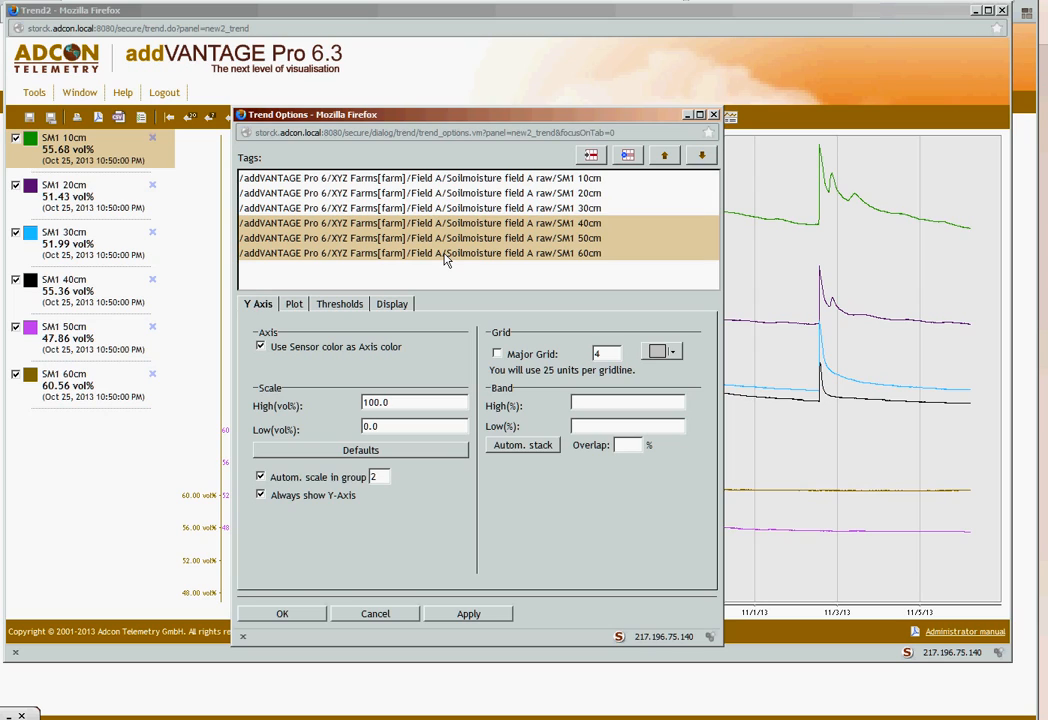
pyautogui.click(592, 408)
pyautogui.write('30')
pyautogui.click(627, 445)
pyautogui.write('80')
pyautogui.click(545, 449)
pyautogui.click(298, 615)
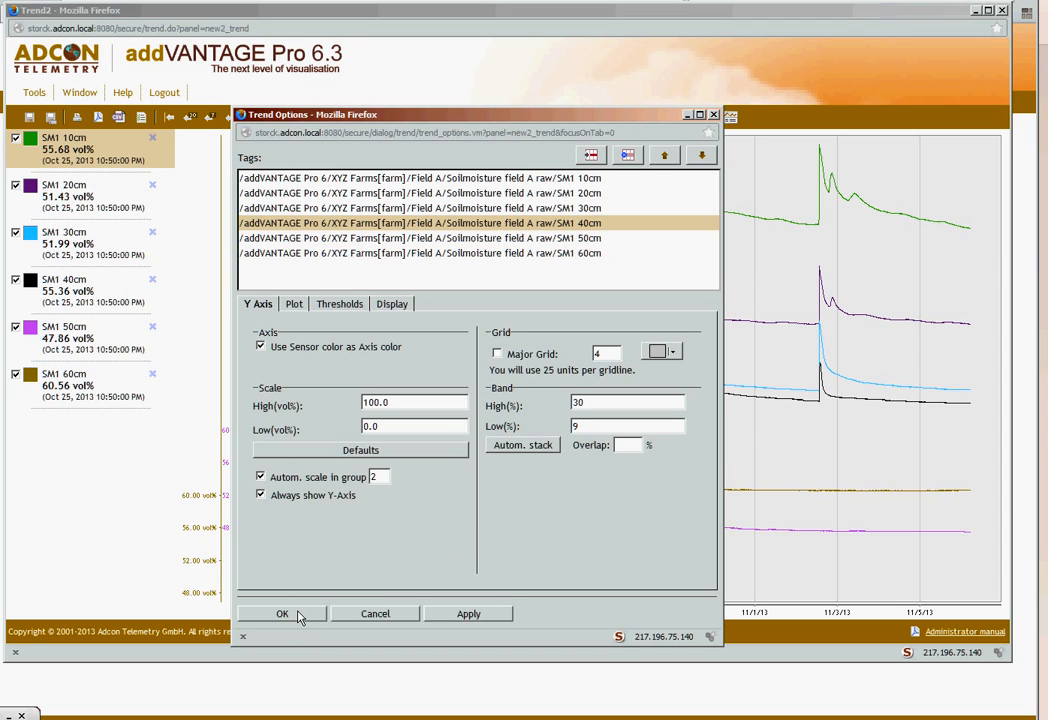